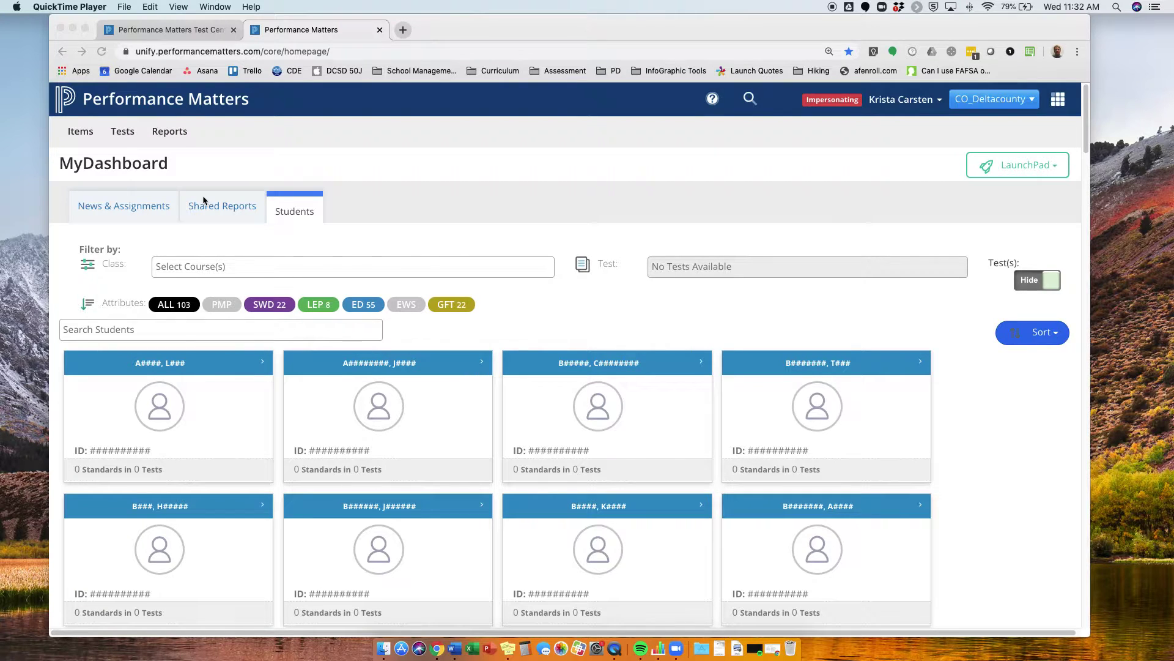
- Go to the Test Center from the Tests menu
{"action": "left_click", "coordinate": [122, 136]}
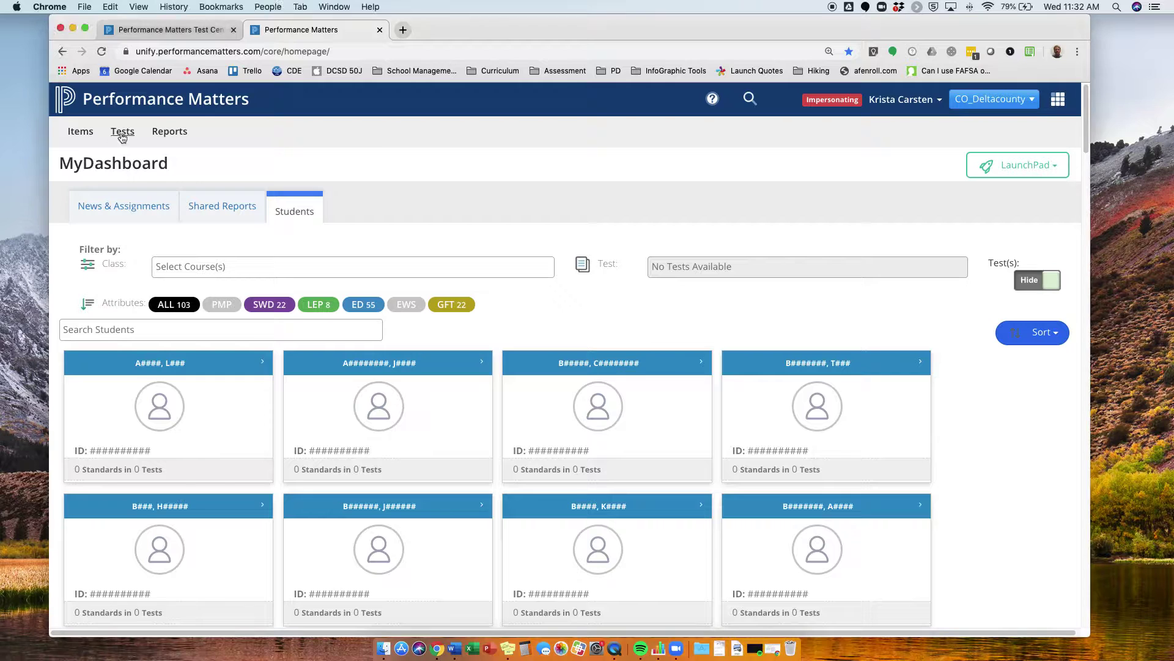
{"action": "left_click", "coordinate": [123, 136]}
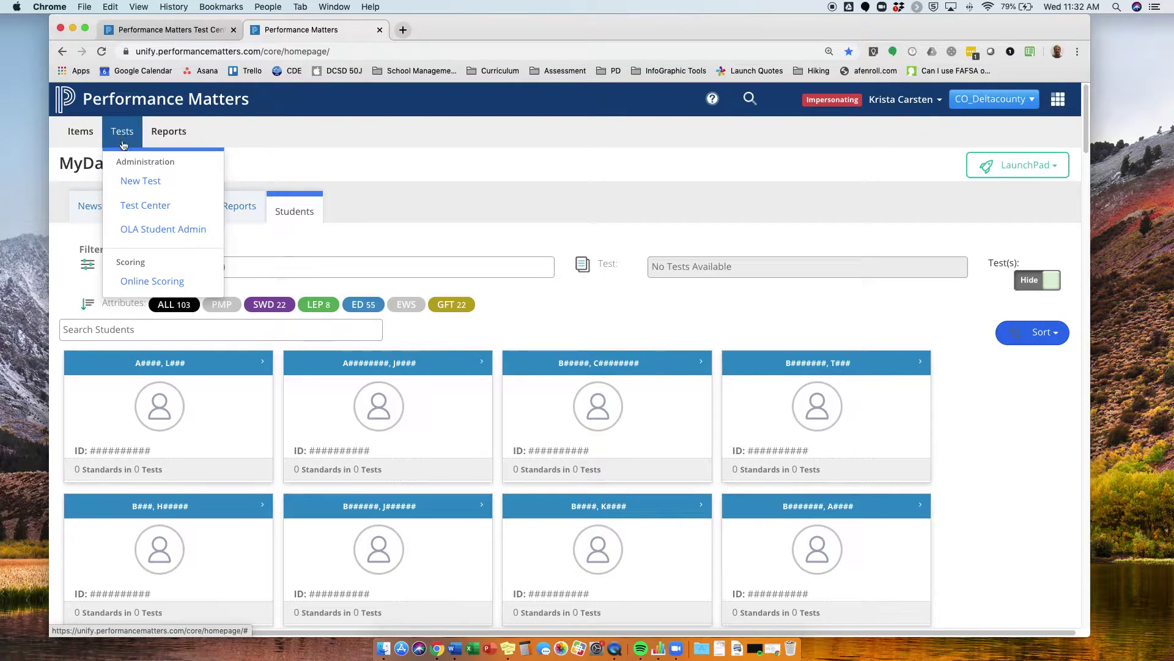
{"action": "left_click", "coordinate": [133, 207]}
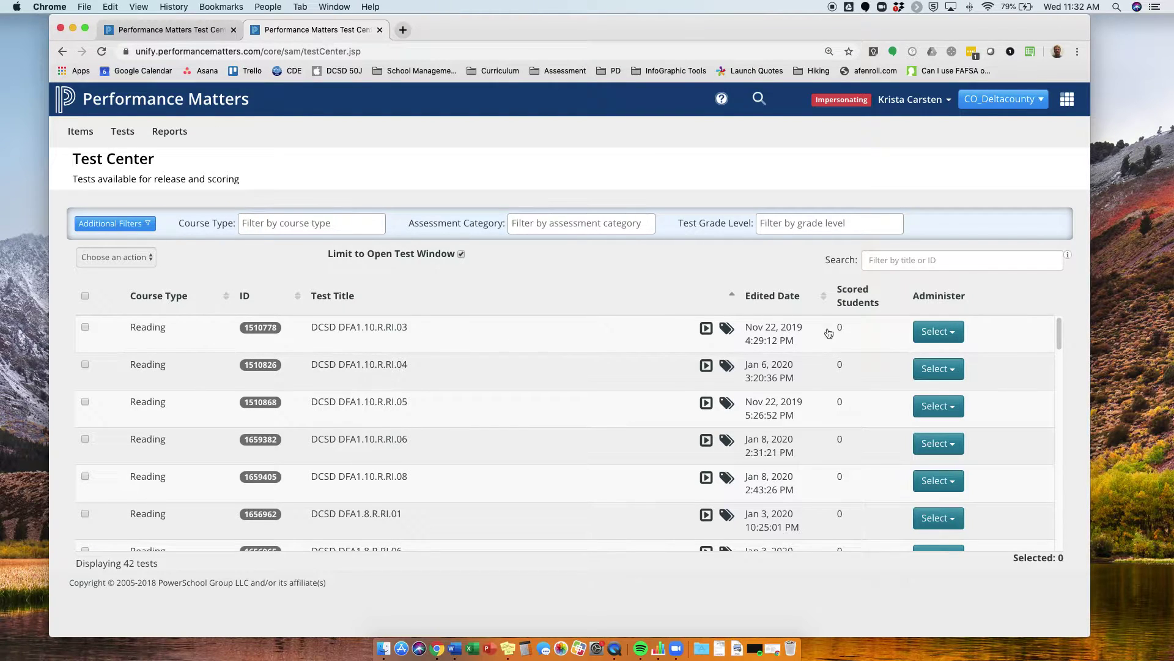
- Release DCSD DFA1.10.R.RI.03 to only the first two students, then close the release window
{"action": "left_click", "coordinate": [930, 340]}
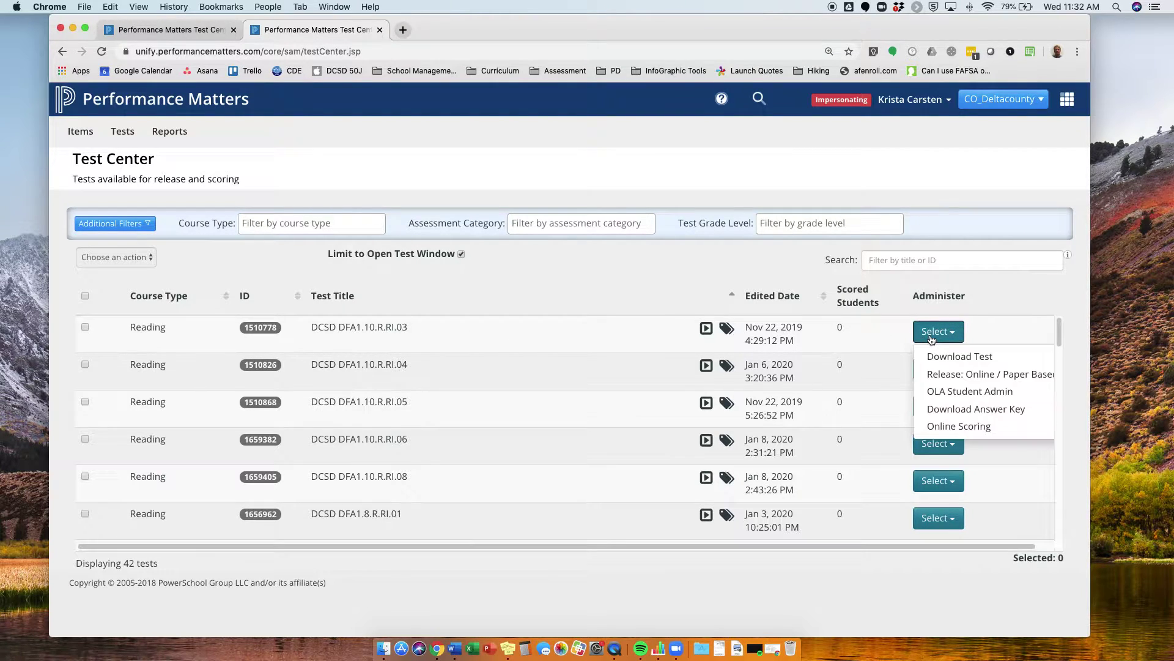
{"action": "left_click", "coordinate": [940, 375]}
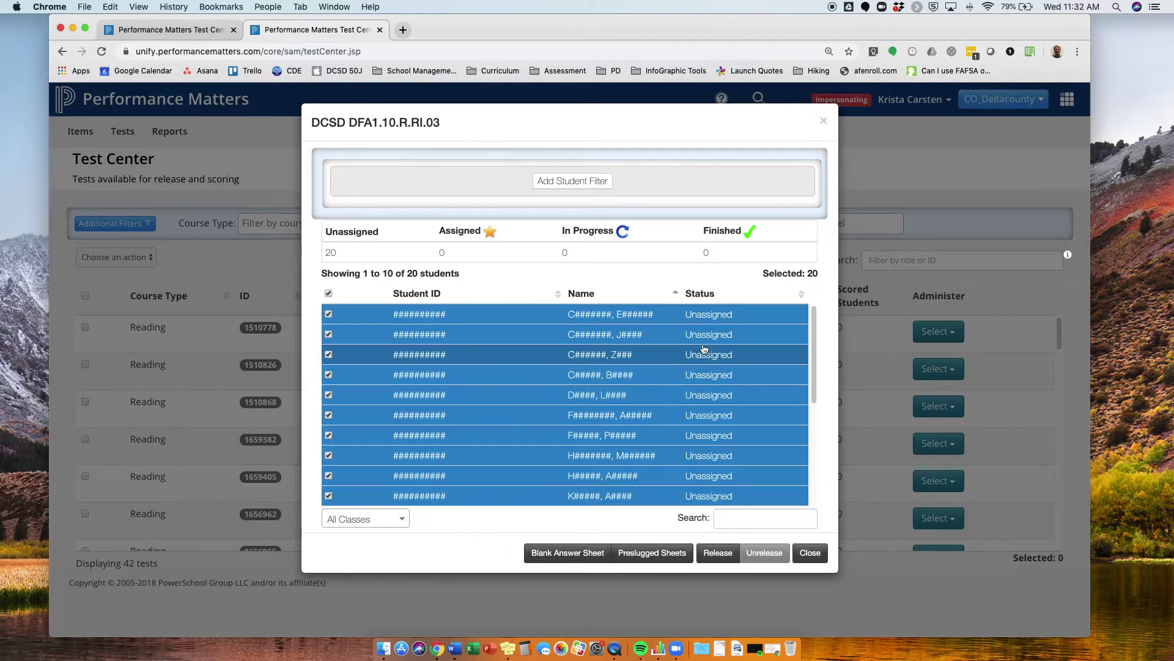
{"action": "left_click", "coordinate": [328, 294]}
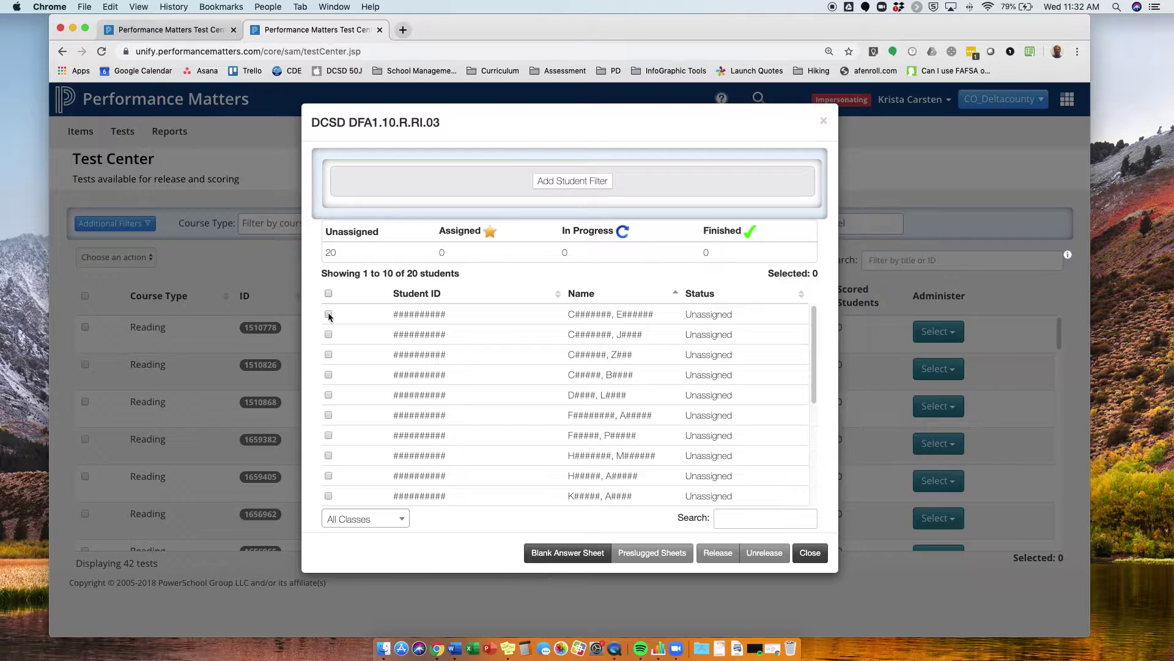
{"action": "left_click", "coordinate": [328, 314]}
{"action": "left_click", "coordinate": [328, 334]}
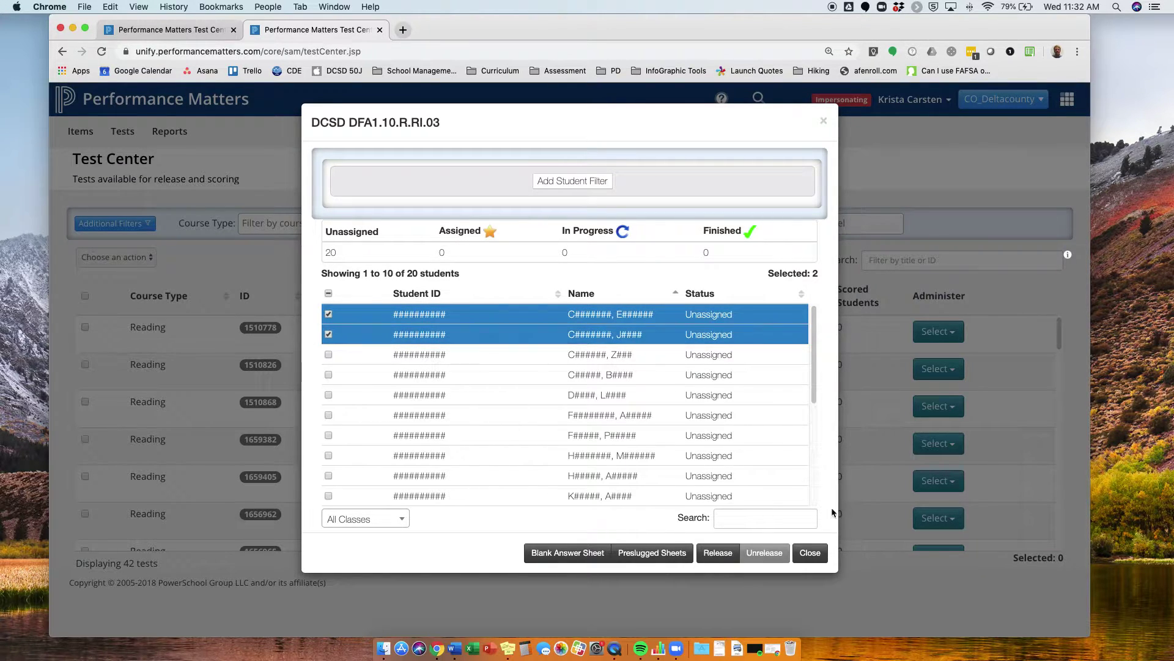
{"action": "left_click", "coordinate": [718, 553]}
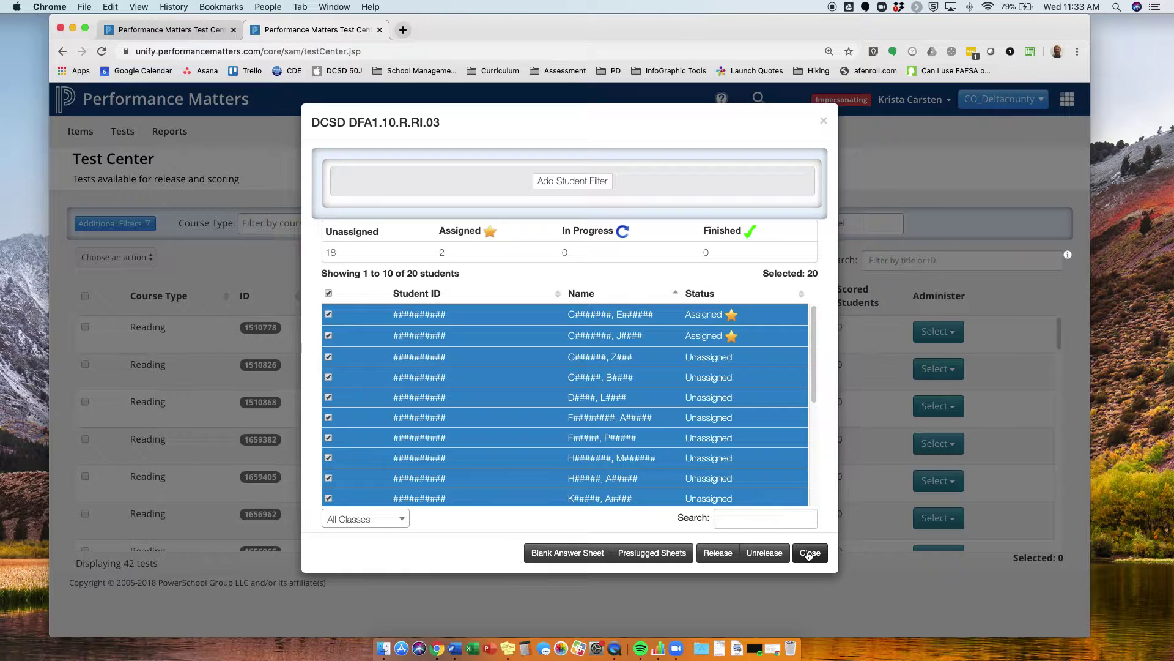
{"action": "left_click", "coordinate": [809, 552]}
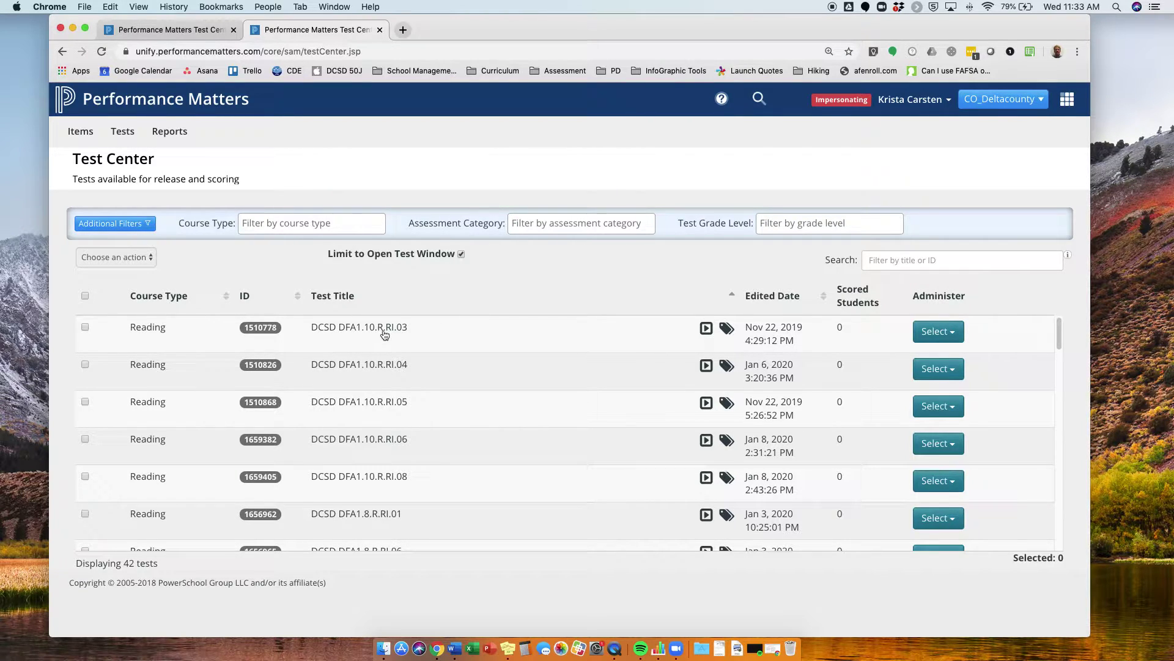
- Open Online Scoring for DCSD DFA1.10.R.RI.03 from its Select actions
{"action": "left_click", "coordinate": [926, 336]}
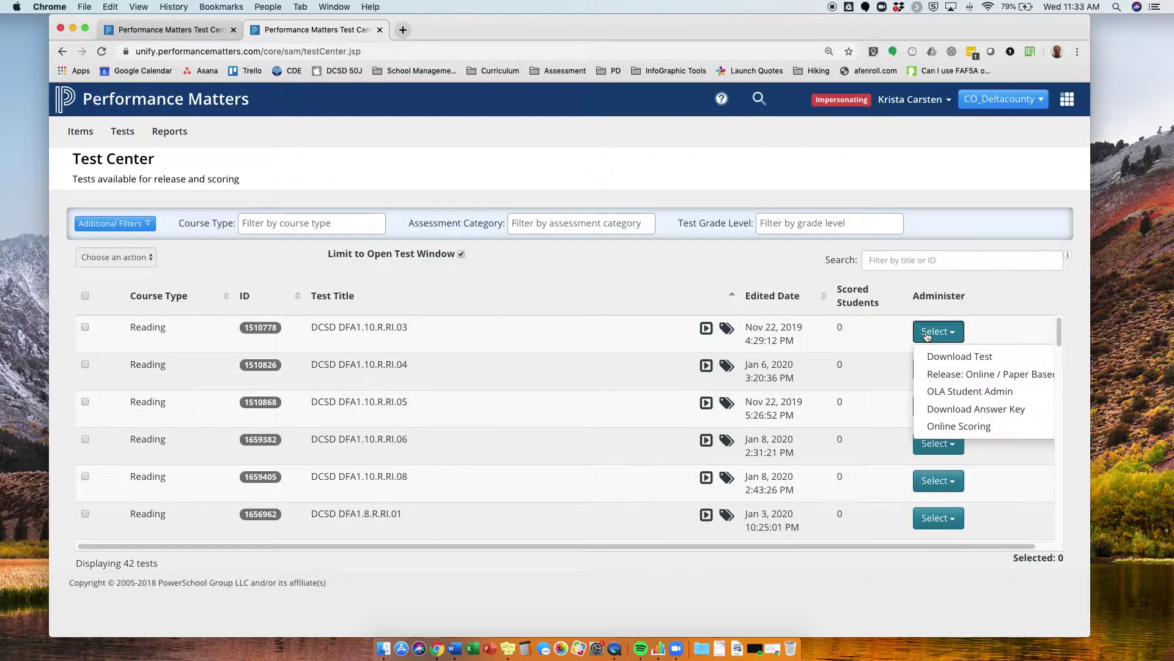
{"action": "left_click", "coordinate": [936, 426]}
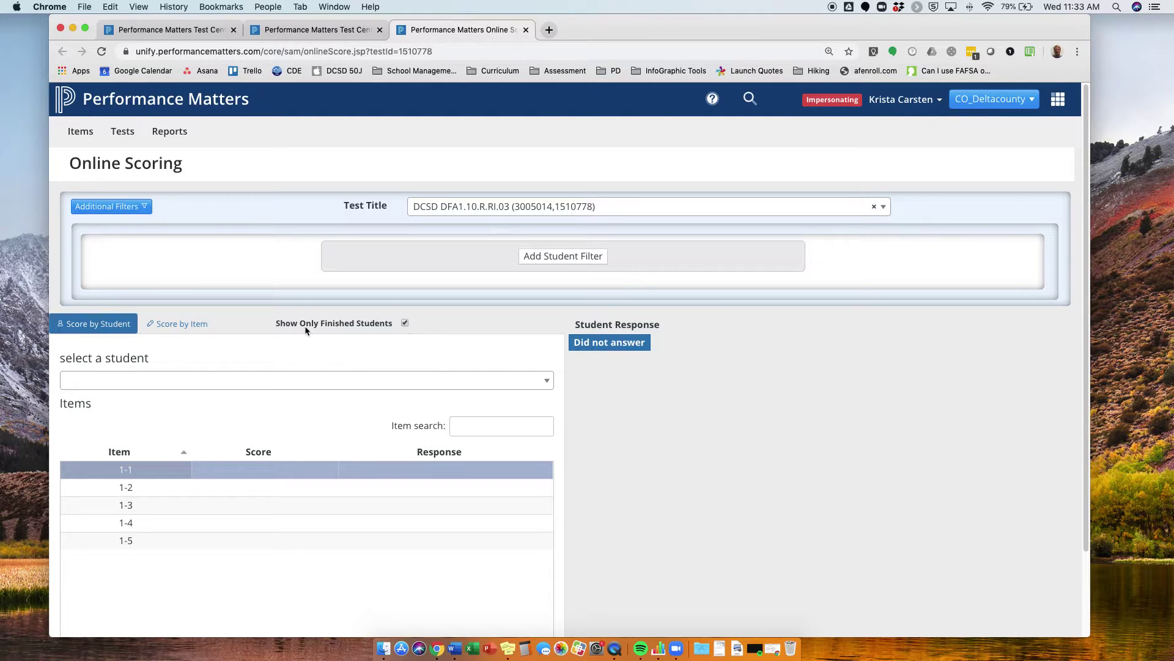
- Turn off Show Only Finished Students and keep the first student selected for scoring
{"action": "left_click", "coordinate": [405, 323]}
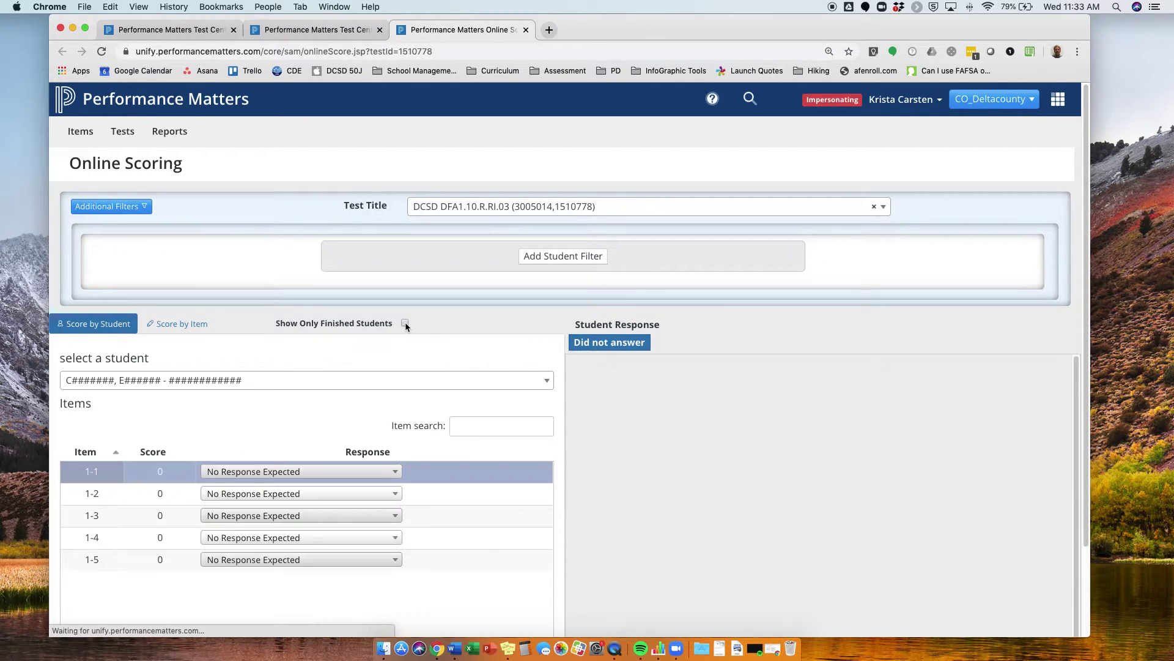
{"action": "left_click", "coordinate": [266, 382]}
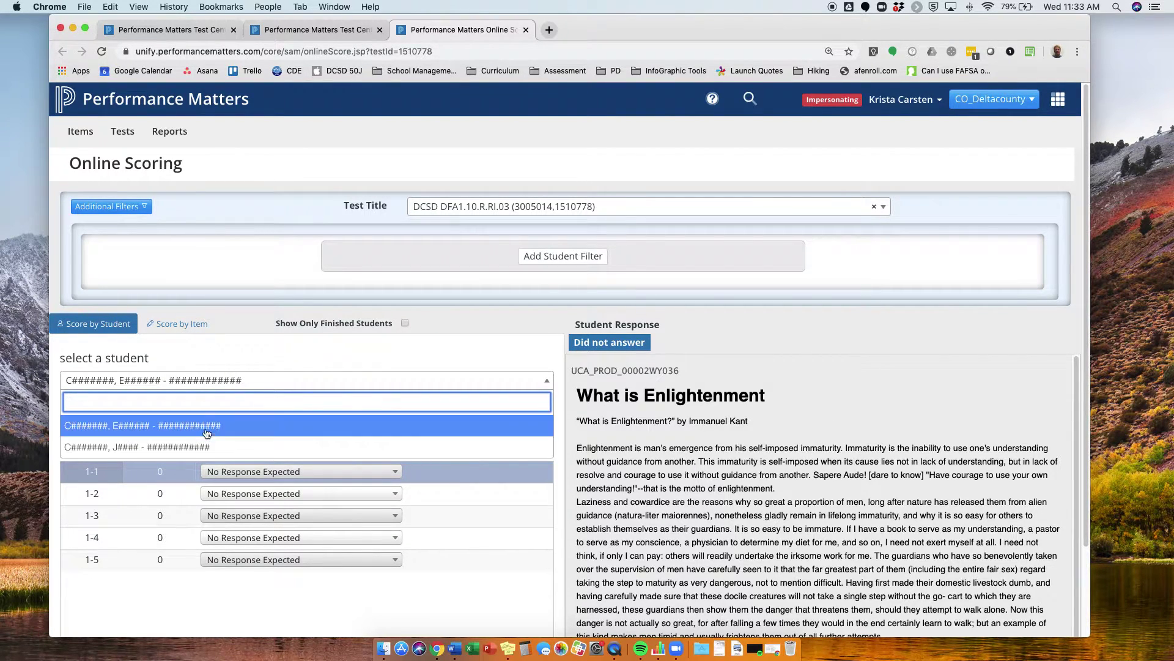
{"action": "left_click", "coordinate": [186, 383]}
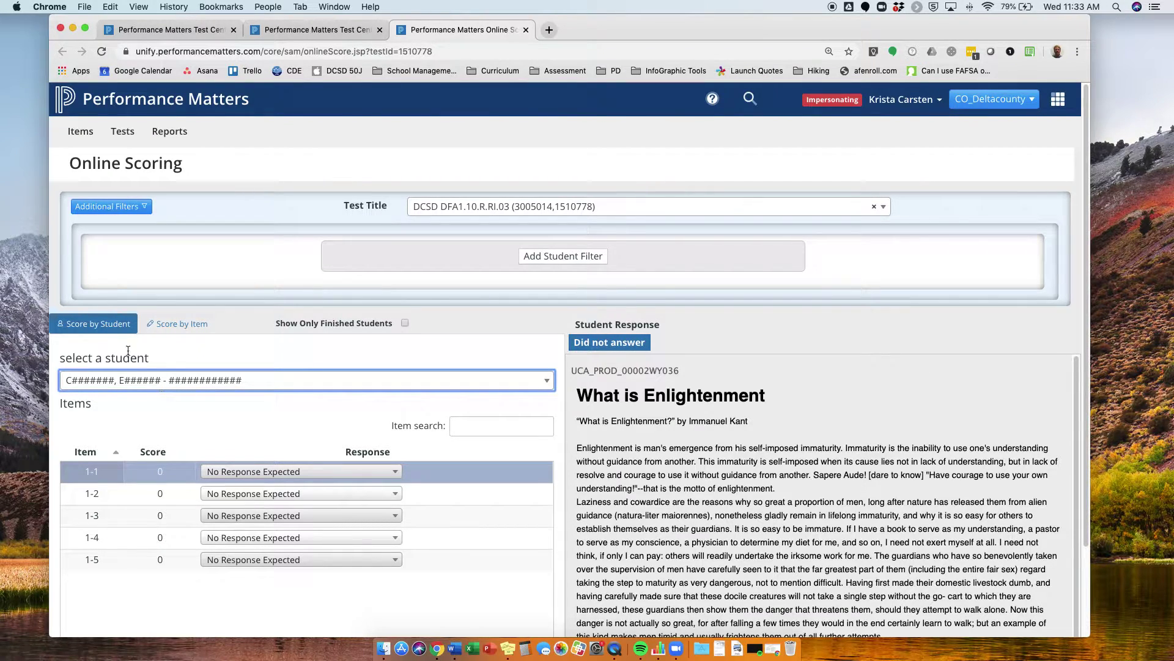
- Look at the Score by Item view's item list, then return to Score by Student
{"action": "left_click", "coordinate": [169, 327]}
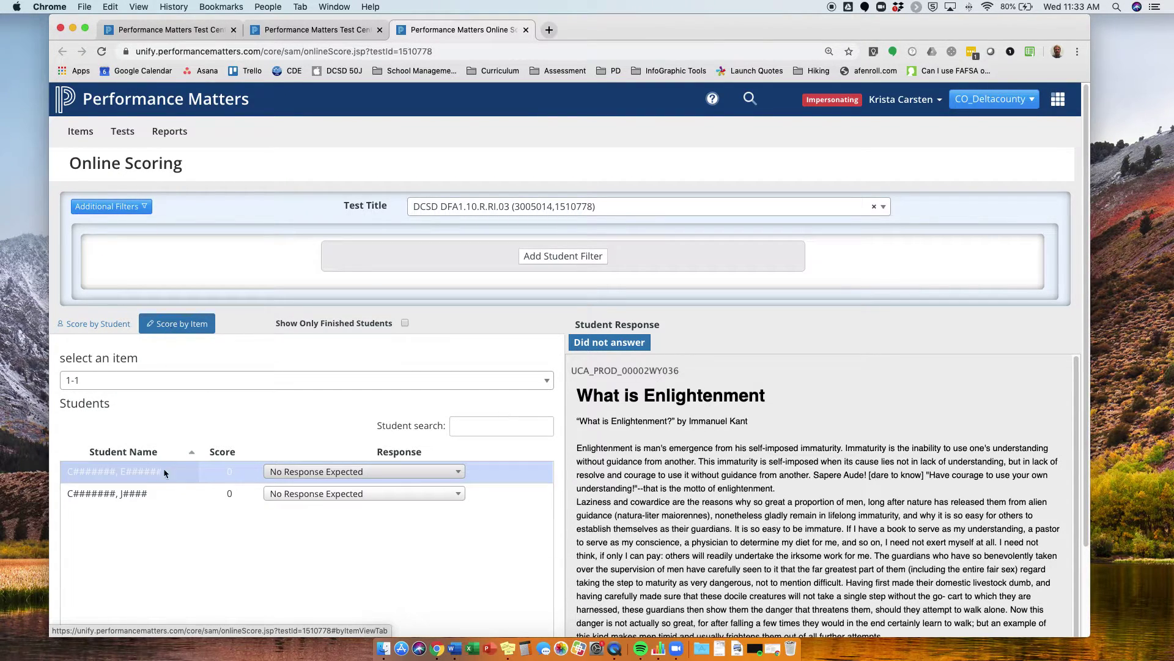
{"action": "left_click", "coordinate": [126, 388]}
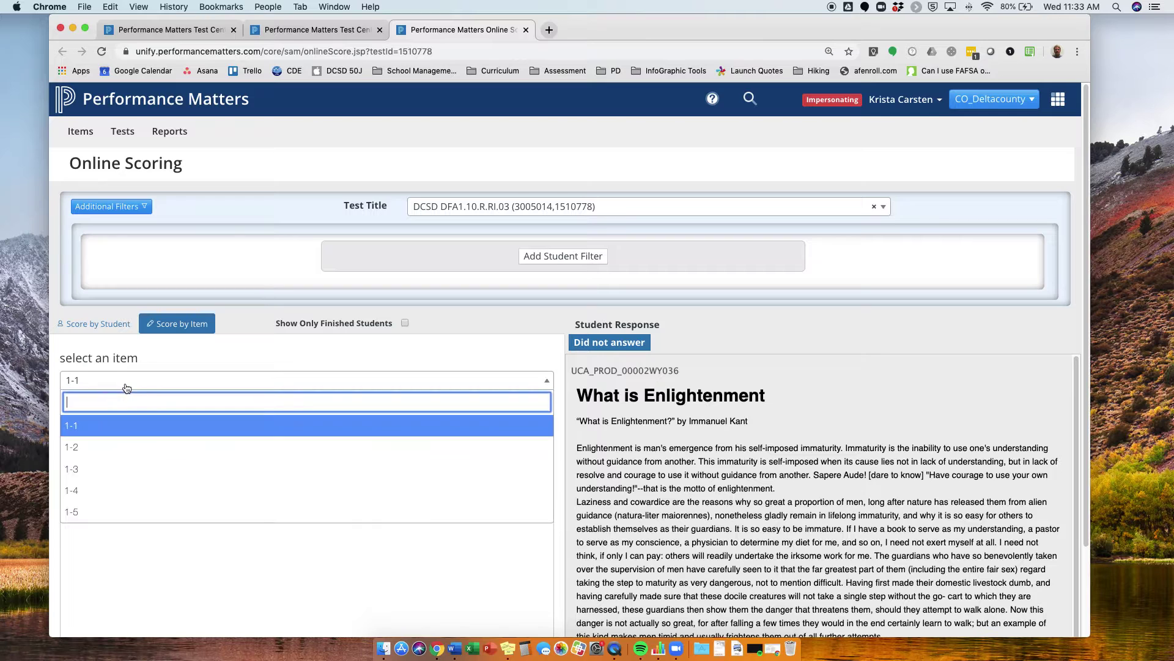
{"action": "left_click", "coordinate": [106, 330]}
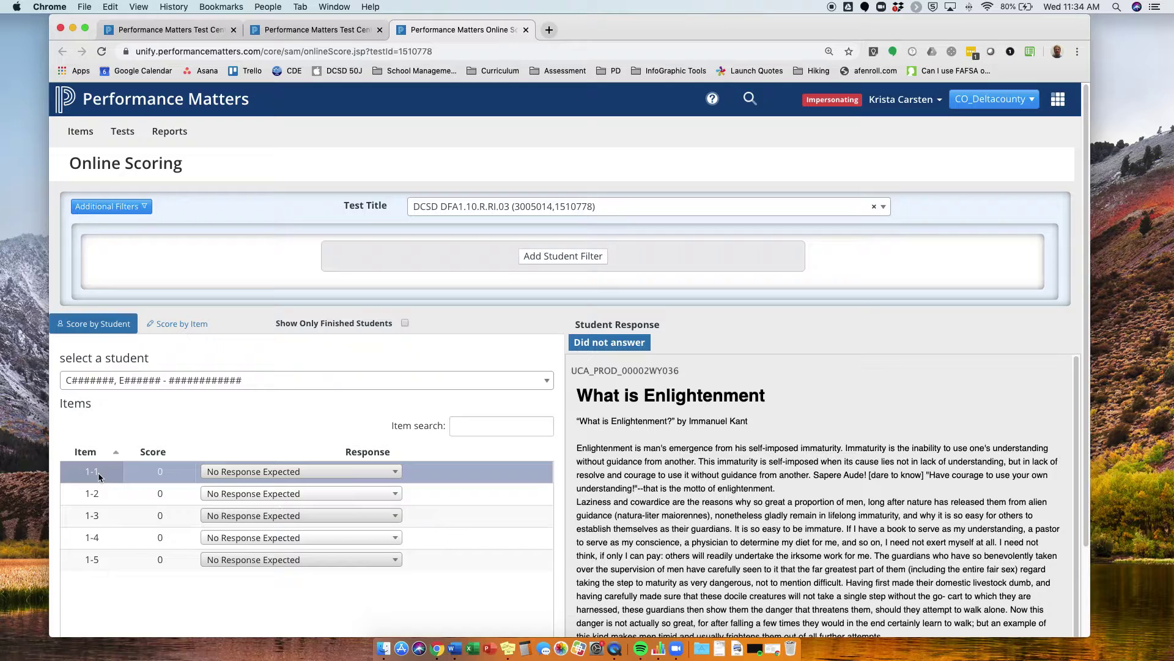
- Enter the first student's responses A, A, B, B, D for items 1-1 through 1-5
{"action": "left_click", "coordinate": [258, 476]}
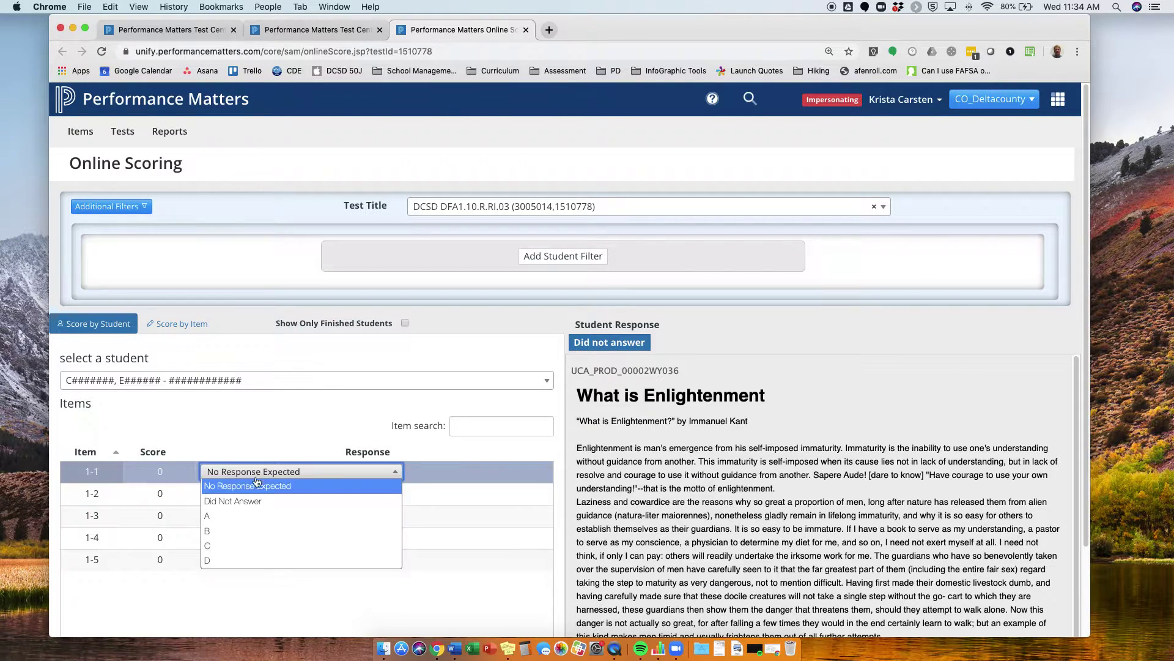
{"action": "left_click", "coordinate": [239, 516]}
{"action": "left_click", "coordinate": [245, 496]}
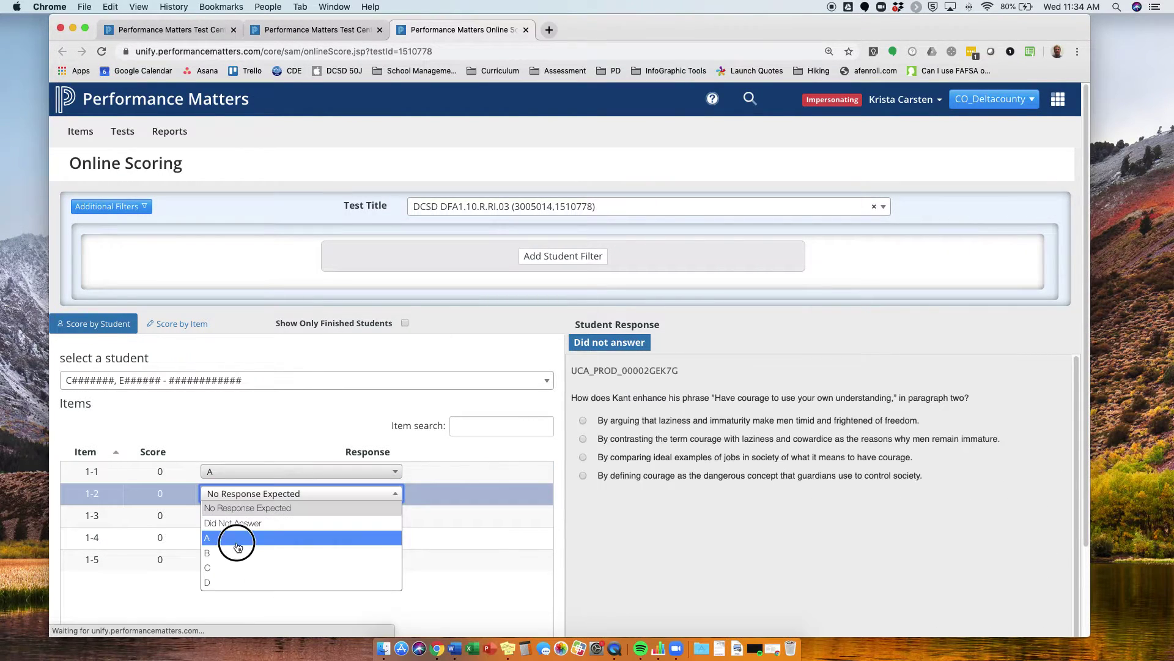
{"action": "left_click", "coordinate": [238, 540]}
{"action": "left_click", "coordinate": [240, 516]}
{"action": "left_click", "coordinate": [237, 573]}
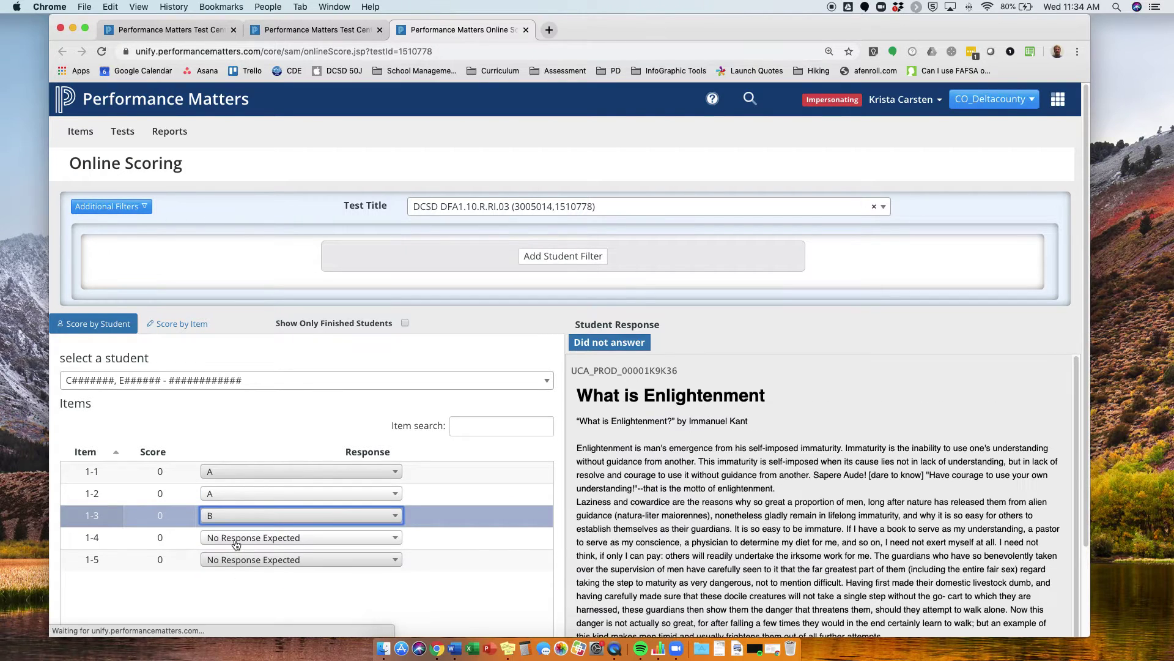
{"action": "left_click", "coordinate": [235, 544]}
{"action": "left_click", "coordinate": [232, 595]}
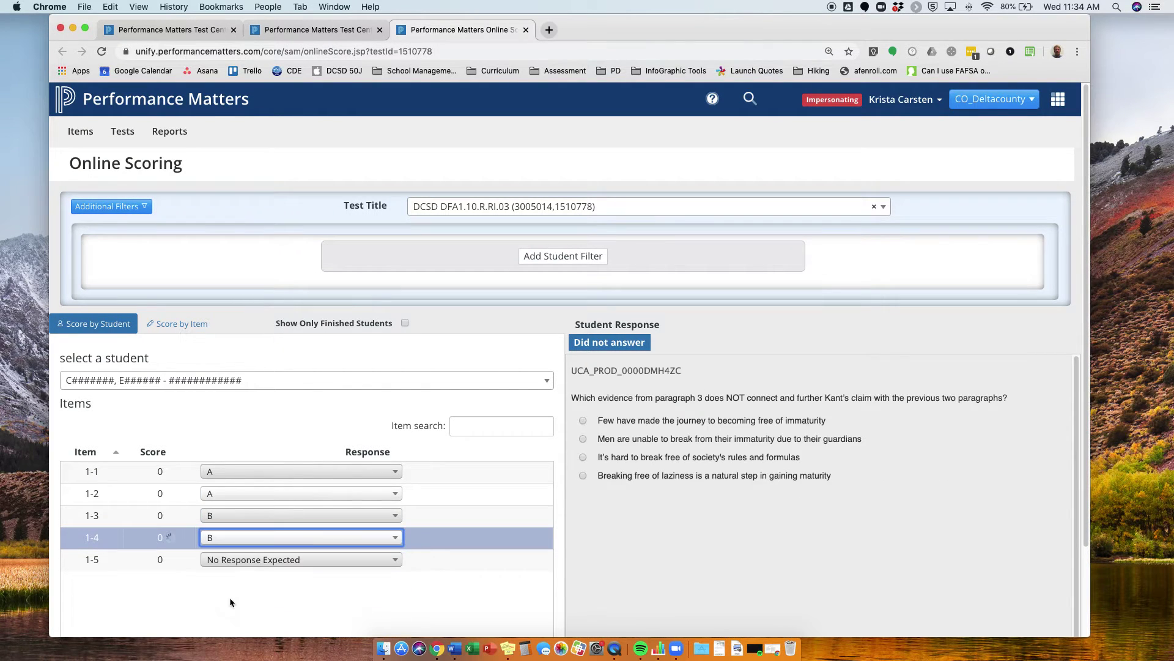
{"action": "left_click", "coordinate": [234, 564]}
{"action": "left_click", "coordinate": [231, 549]}
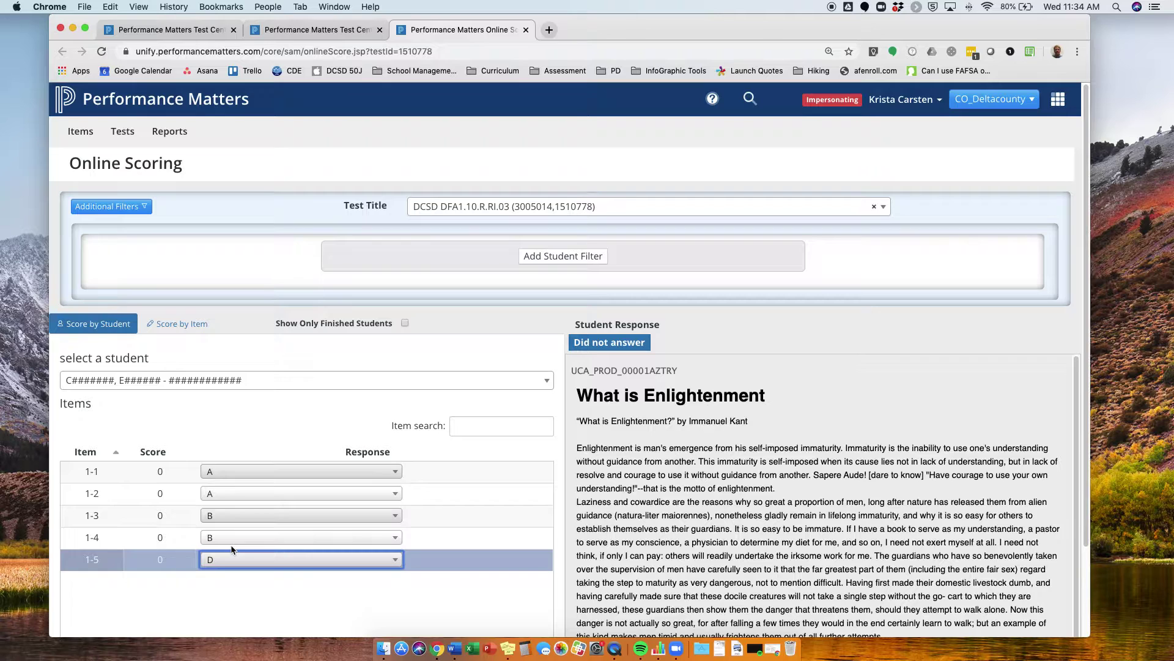
- Switch to the second student and enter responses A, B, B, C, D for items 1-1 to 1-5
{"action": "left_click", "coordinate": [176, 383]}
{"action": "left_click", "coordinate": [154, 445]}
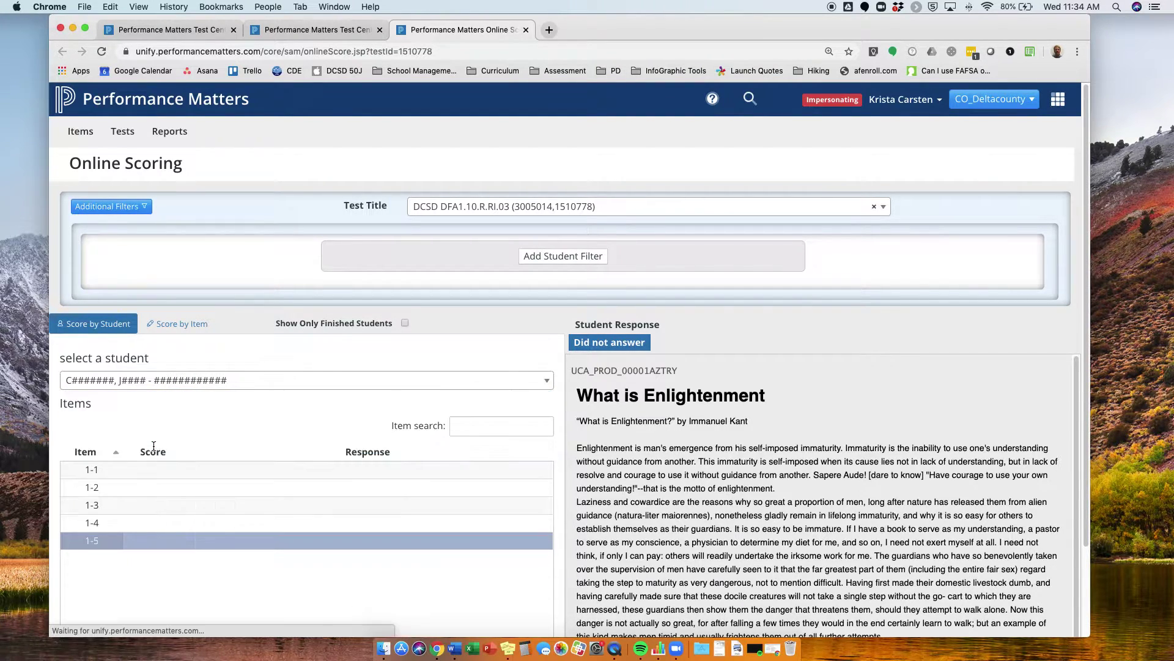
{"action": "left_click", "coordinate": [223, 474]}
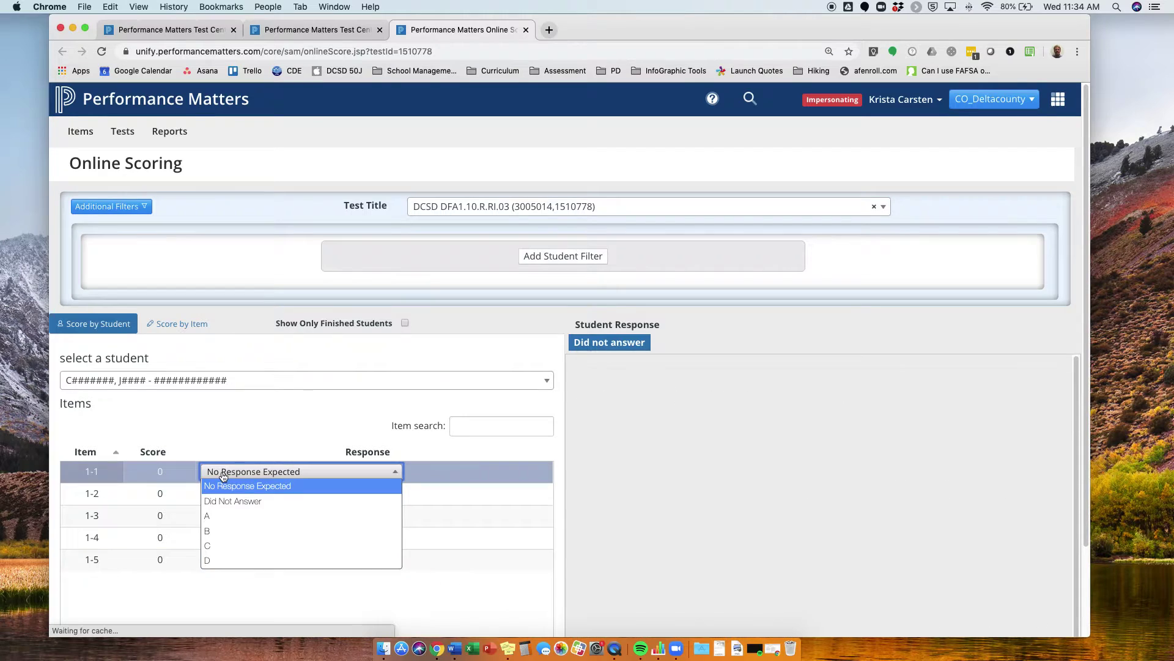
{"action": "left_click", "coordinate": [218, 521]}
{"action": "left_click", "coordinate": [222, 494]}
{"action": "left_click", "coordinate": [220, 551]}
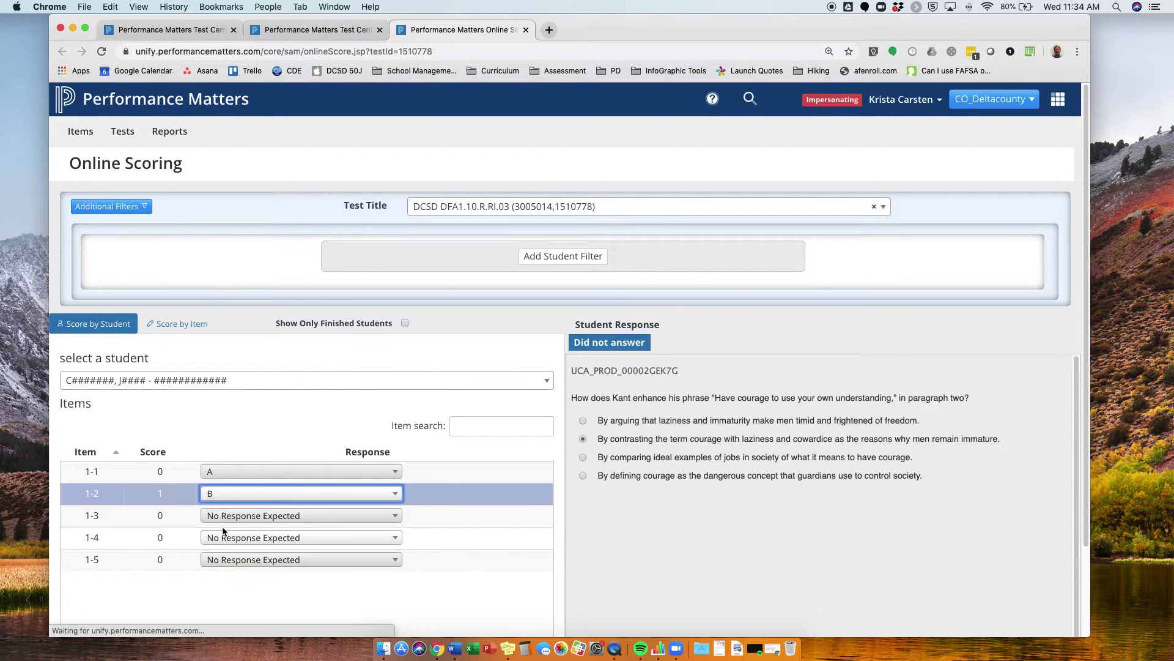
{"action": "left_click", "coordinate": [224, 516]}
{"action": "left_click", "coordinate": [223, 575]}
{"action": "left_click", "coordinate": [231, 537]}
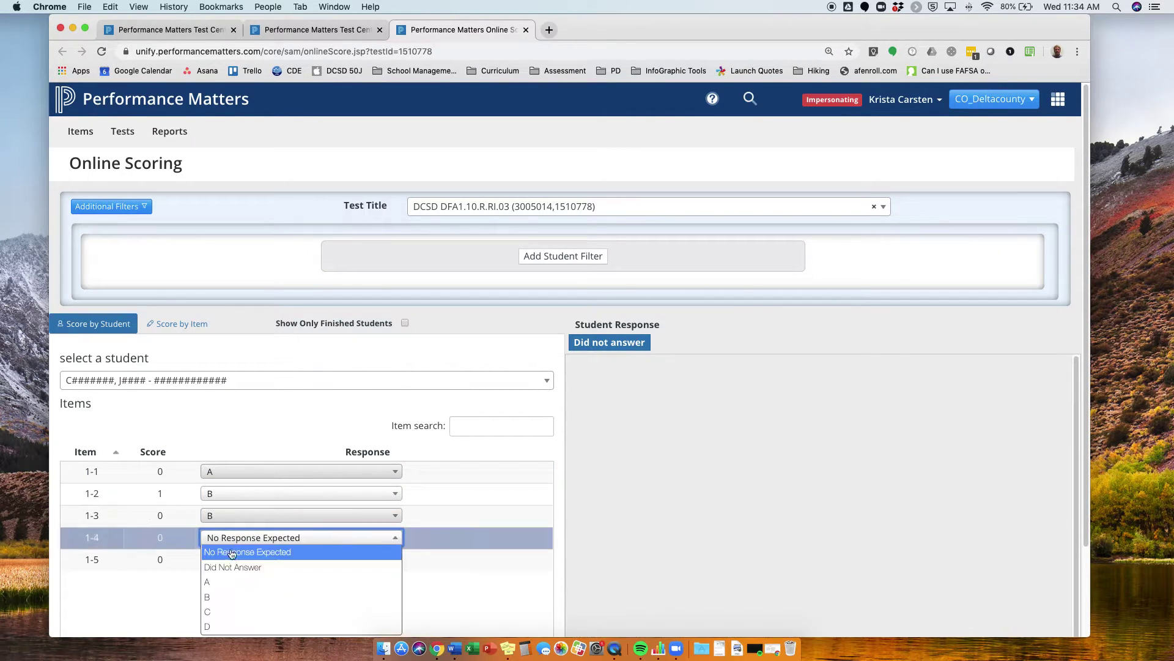
{"action": "left_click", "coordinate": [232, 612]}
{"action": "left_click", "coordinate": [233, 560]}
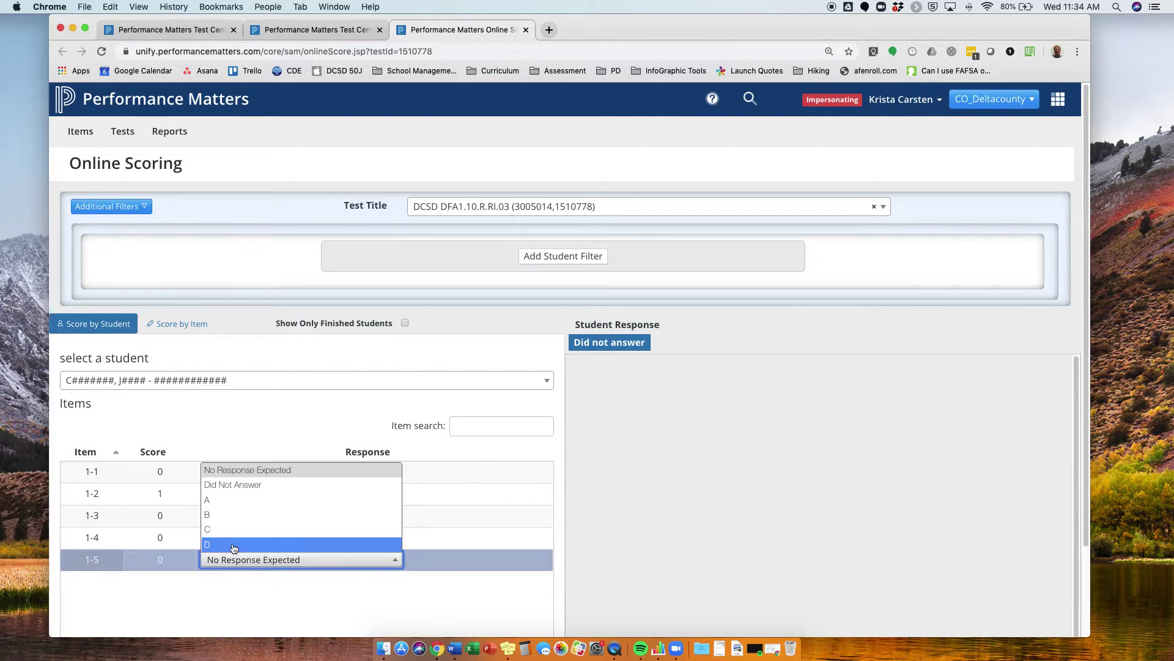
{"action": "left_click", "coordinate": [234, 545]}
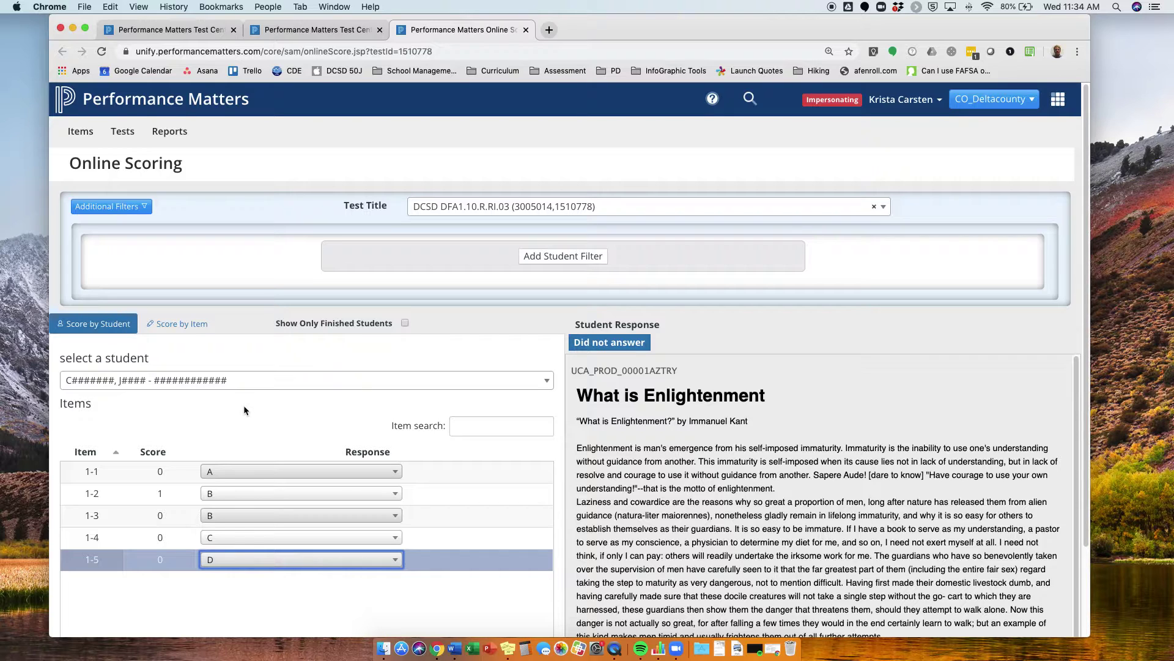
- In OLA Student Admin, select DCSD DFA1.10.R.RI.03 to confirm both students Finished with 5/5 answered
{"action": "mouse_move", "coordinate": [123, 134]}
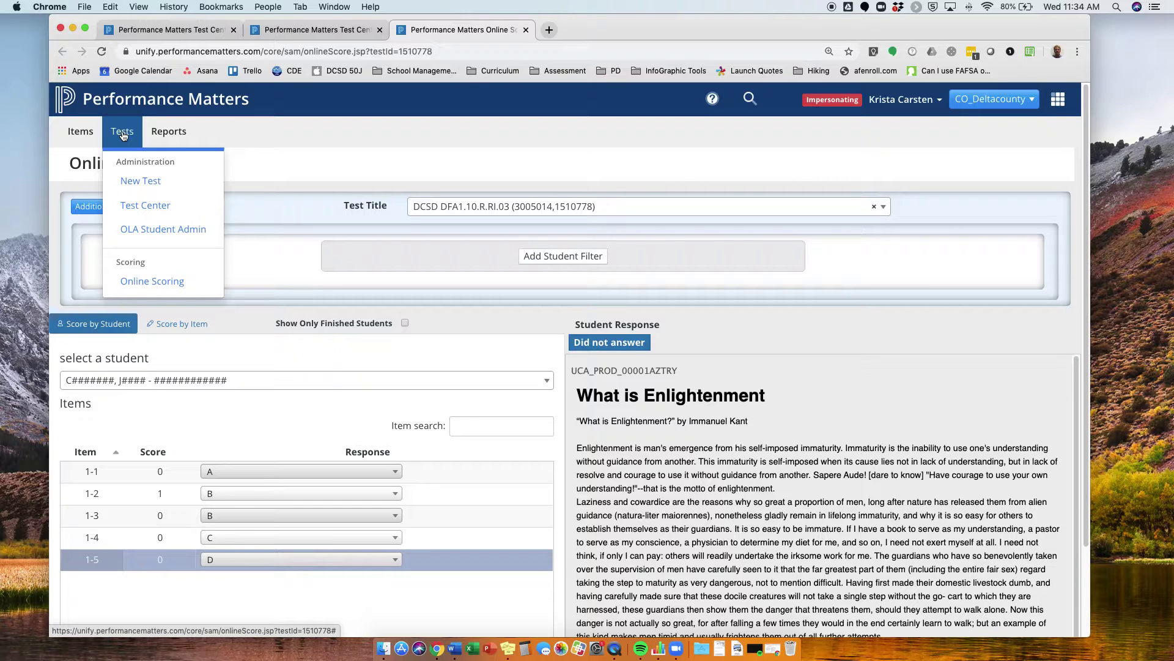
{"action": "left_click", "coordinate": [140, 229]}
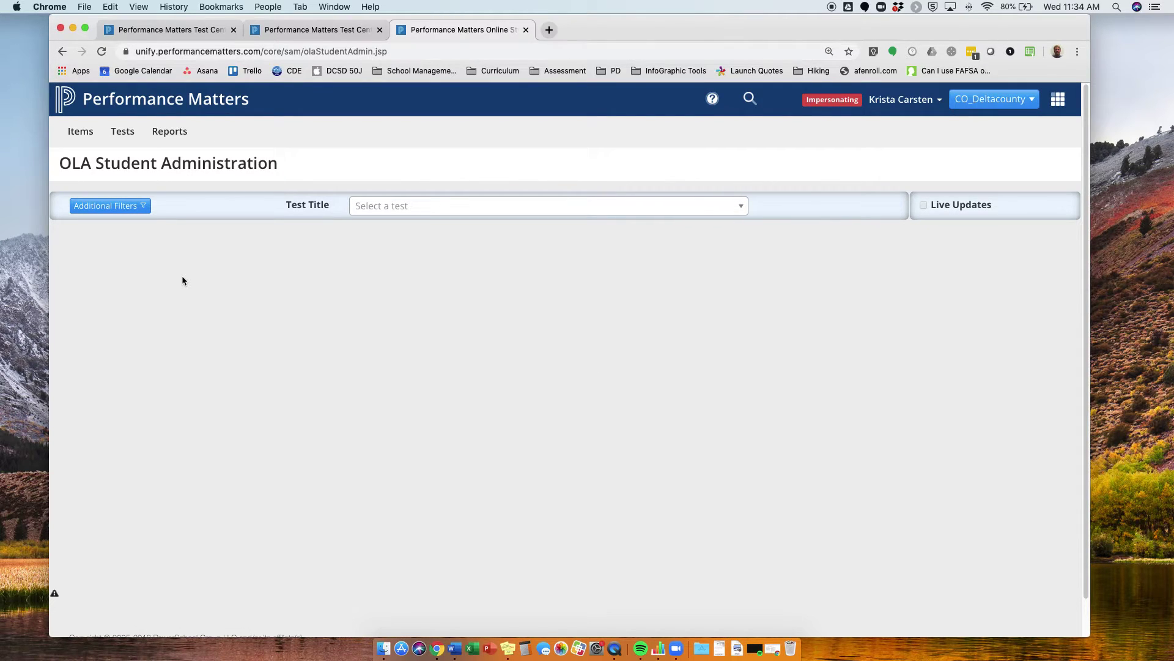
{"action": "left_click", "coordinate": [380, 211]}
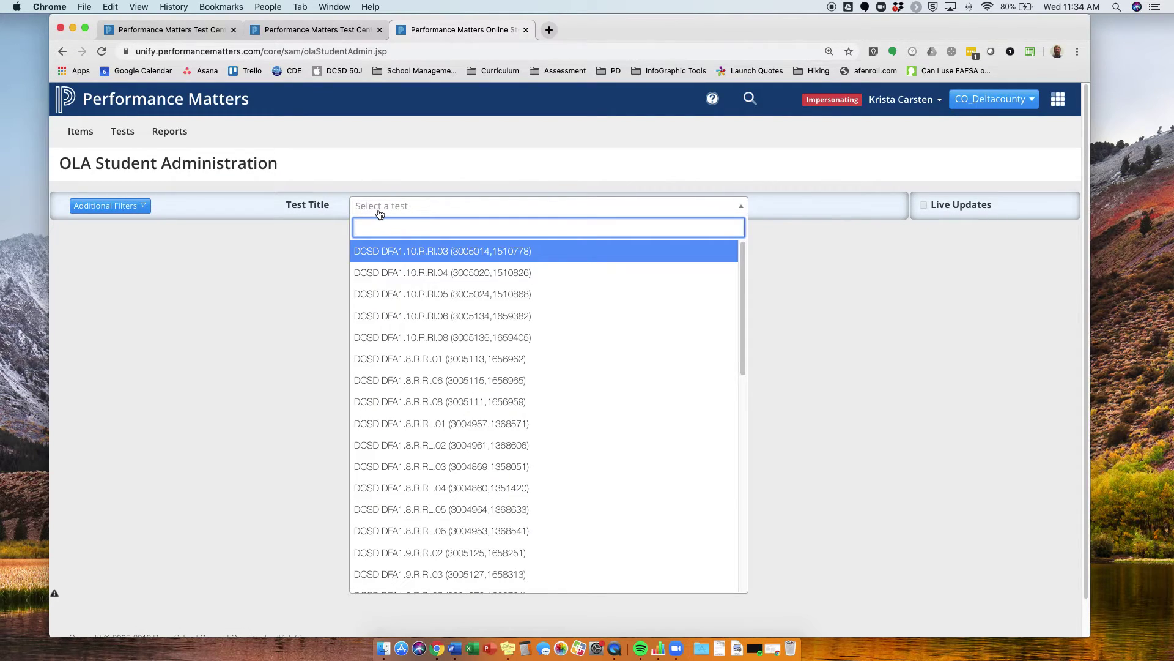
{"action": "left_click", "coordinate": [414, 258]}
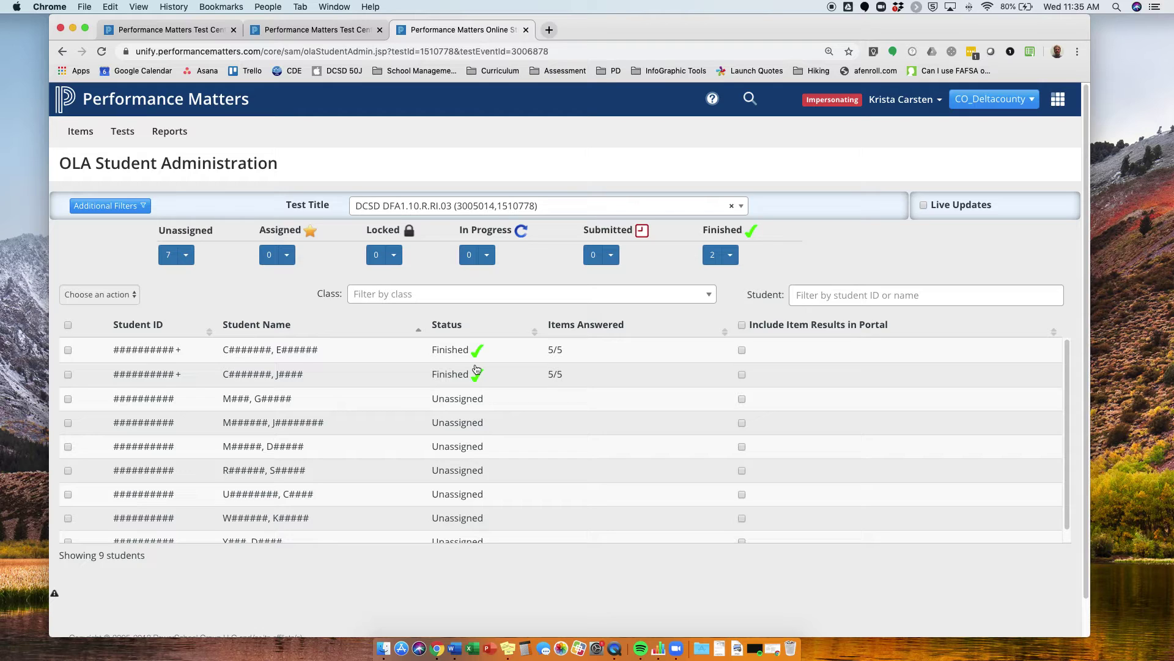
{"action": "left_click", "coordinate": [175, 132]}
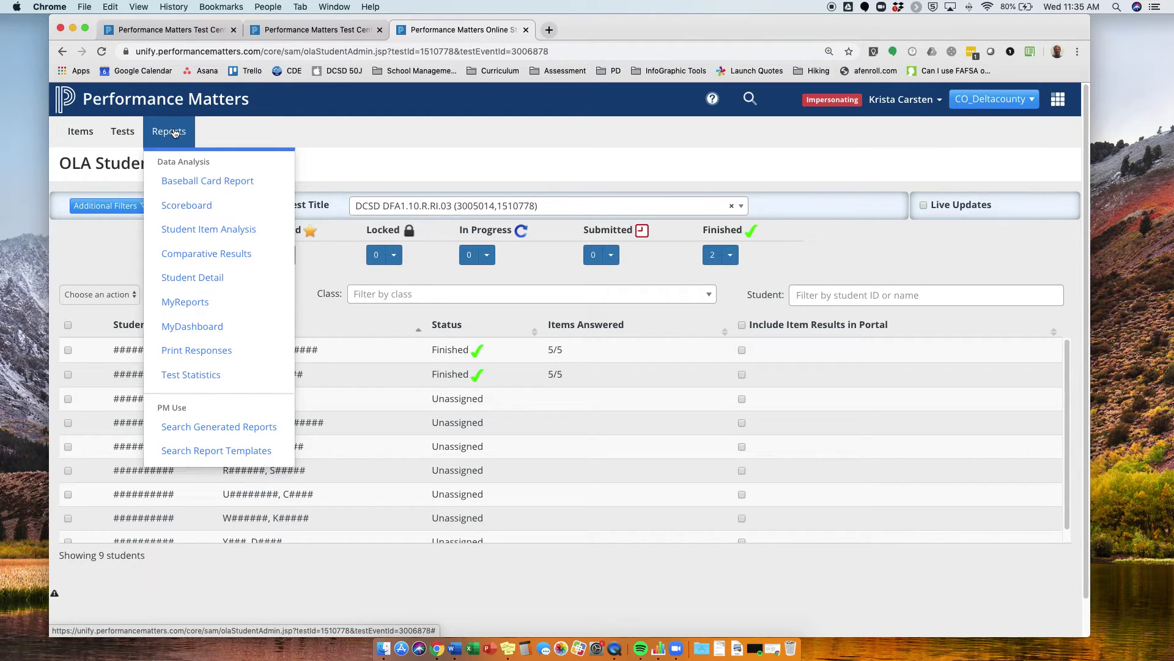
- Open the Student Item Analysis report and browse its Test Title list without choosing a test
{"action": "left_click", "coordinate": [178, 236]}
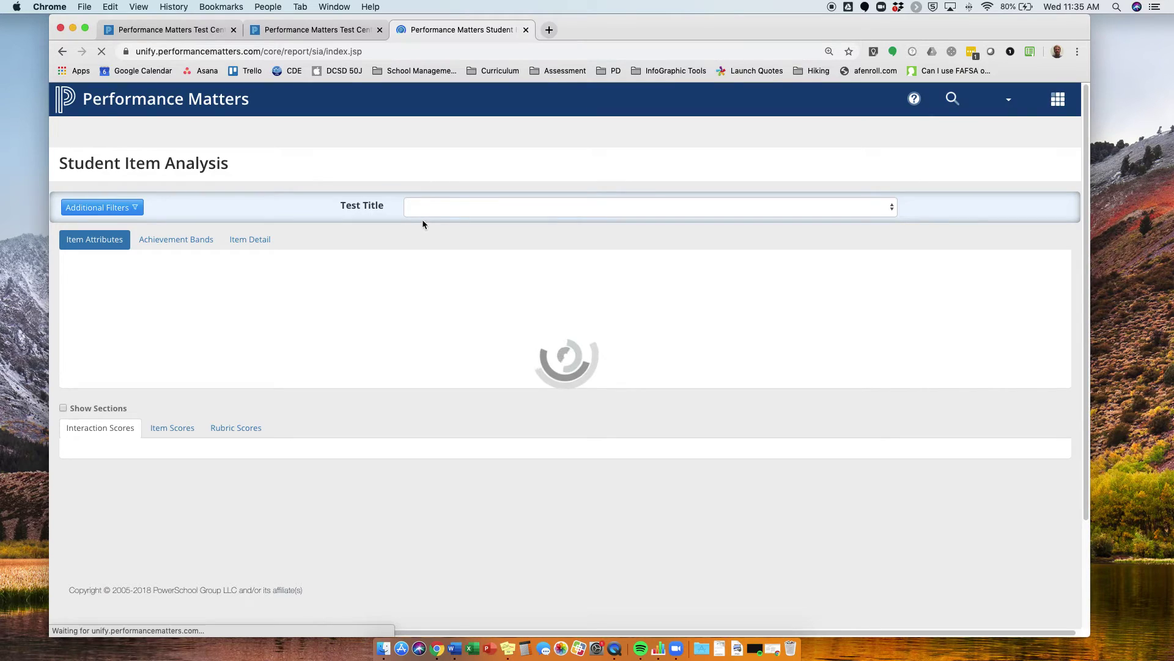
{"action": "left_click", "coordinate": [433, 210]}
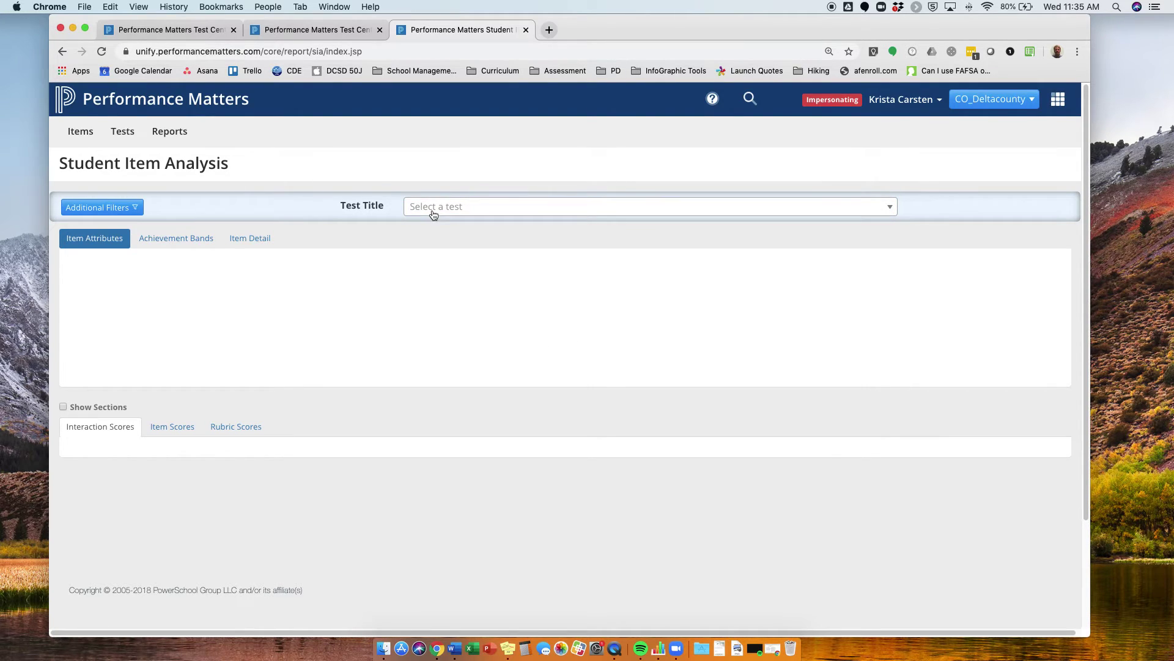
{"action": "left_click", "coordinate": [433, 214]}
{"action": "scroll", "coordinate": [450, 267], "scroll_direction": "down", "scroll_amount": 2}
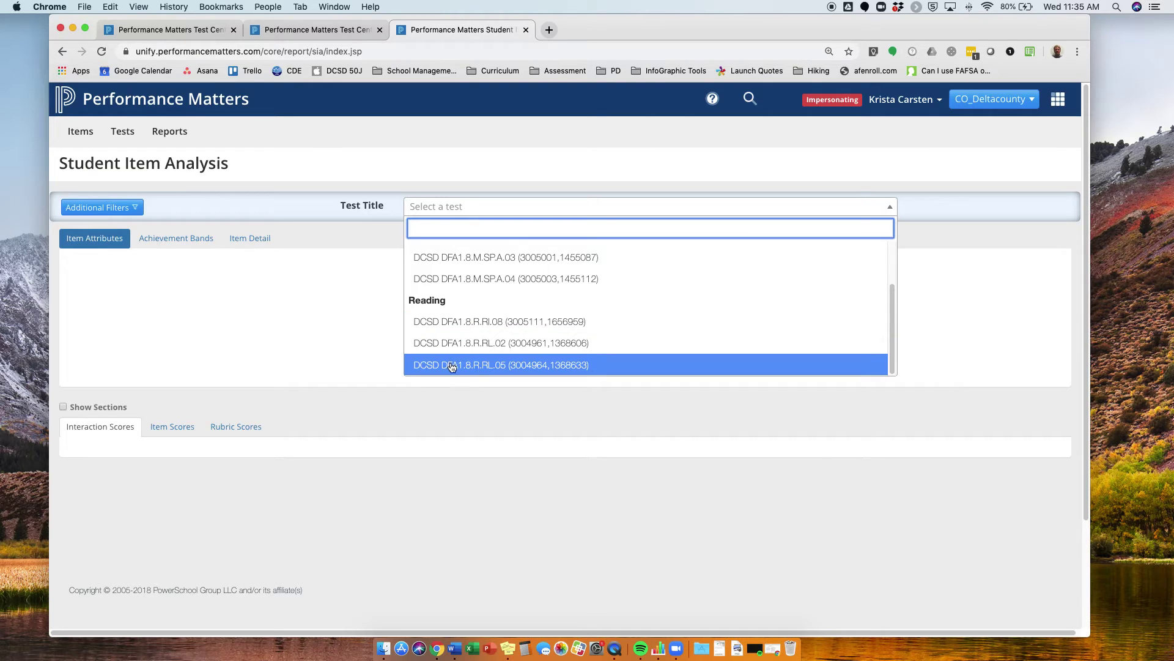
{"action": "left_click", "coordinate": [376, 317]}
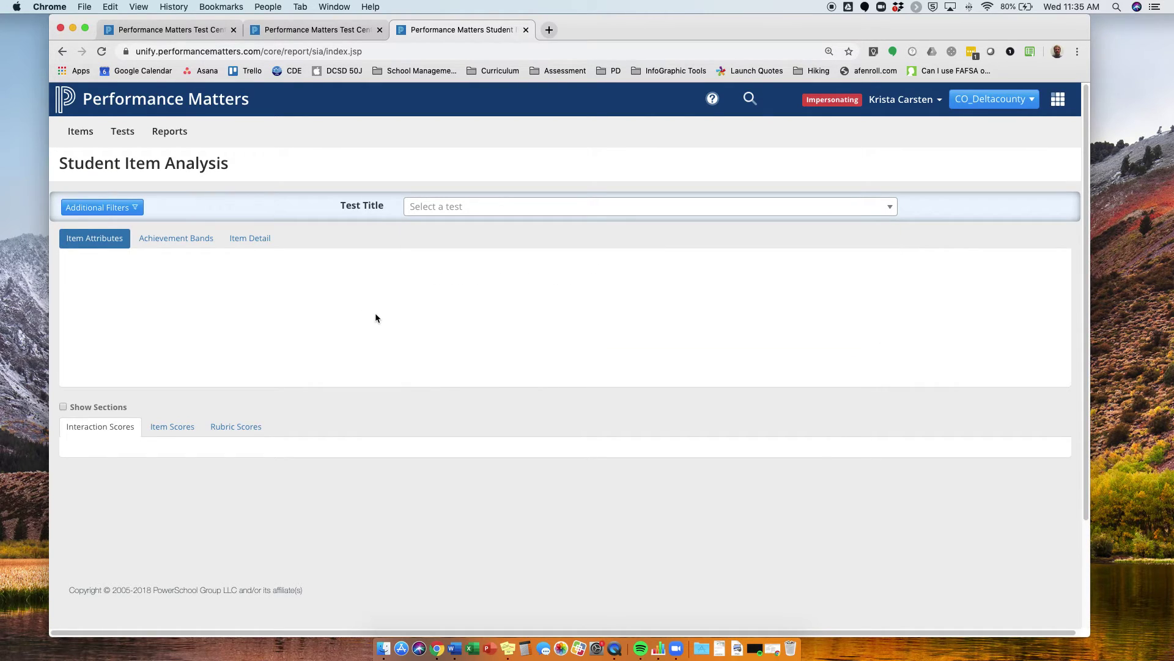